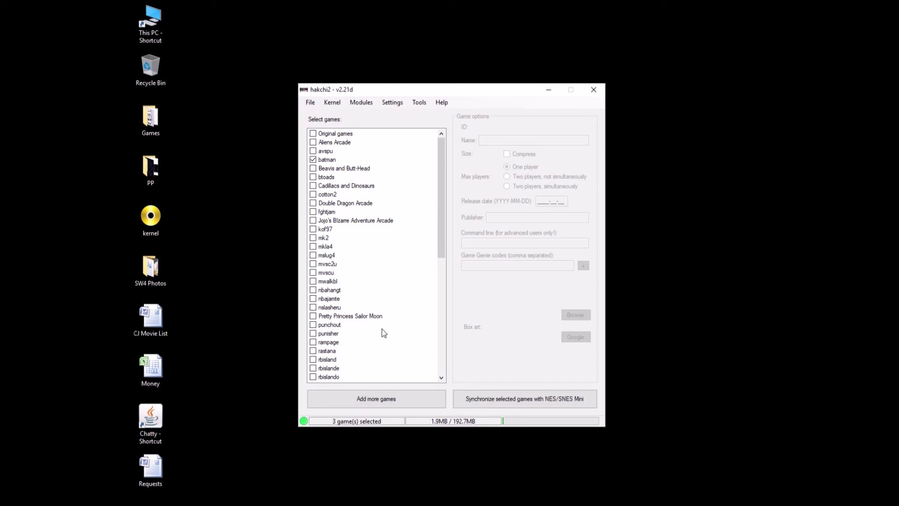
# Start adding more games and locate the batman and robocop ZIP files in the Downloads folder
pyautogui.click(396, 396)
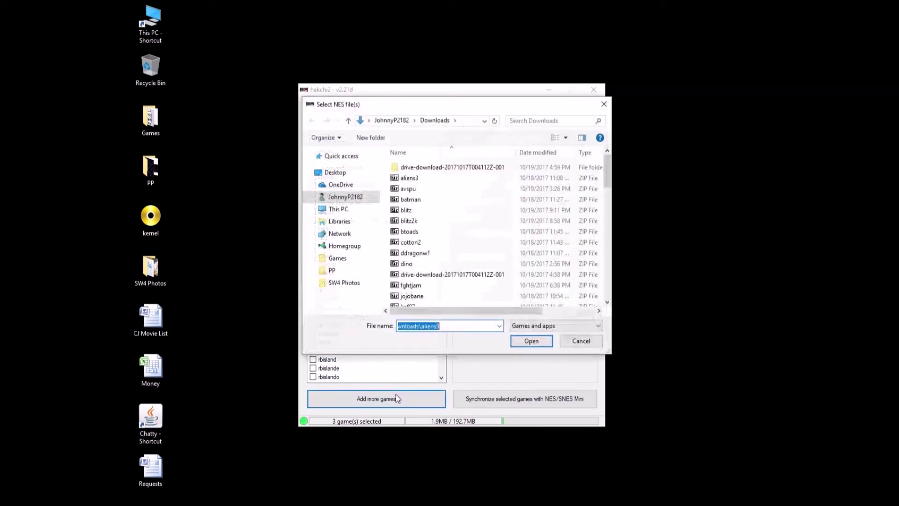
pyautogui.click(414, 199)
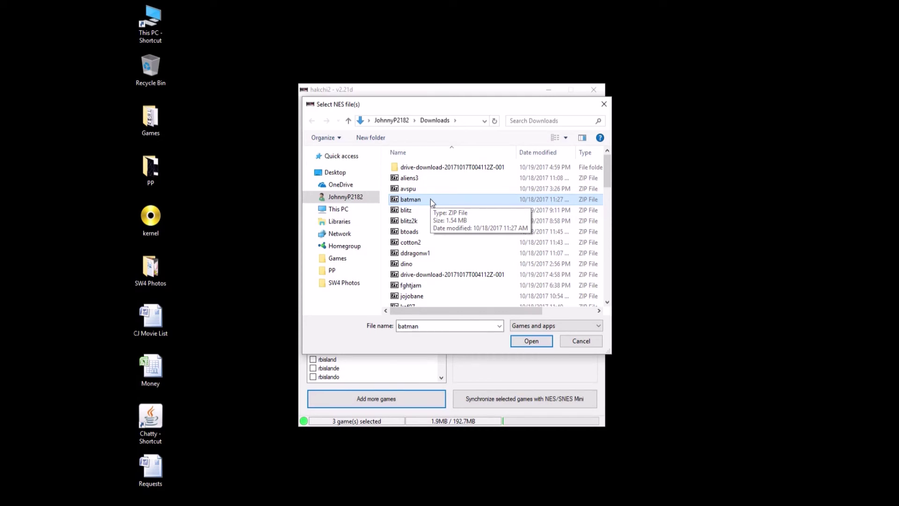
pyautogui.click(423, 199)
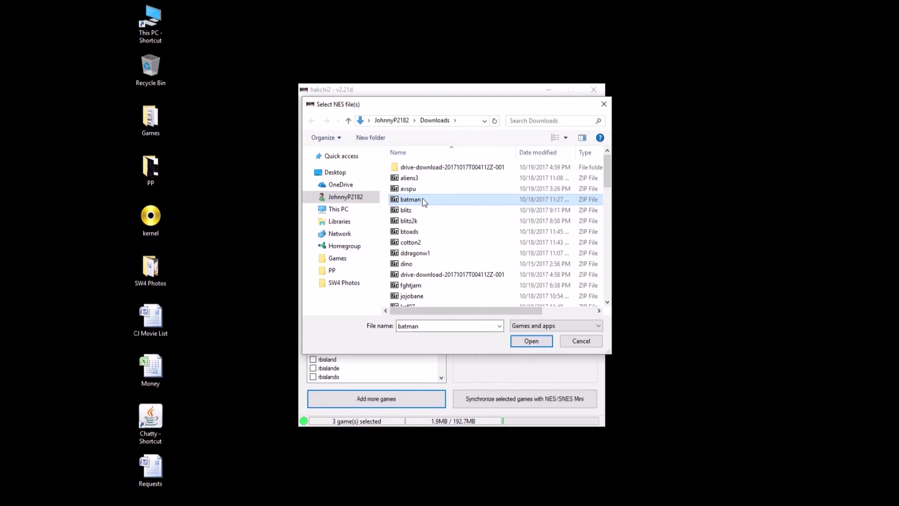
pyautogui.scroll(-2, 457, 229)
pyautogui.scroll(2, 457, 230)
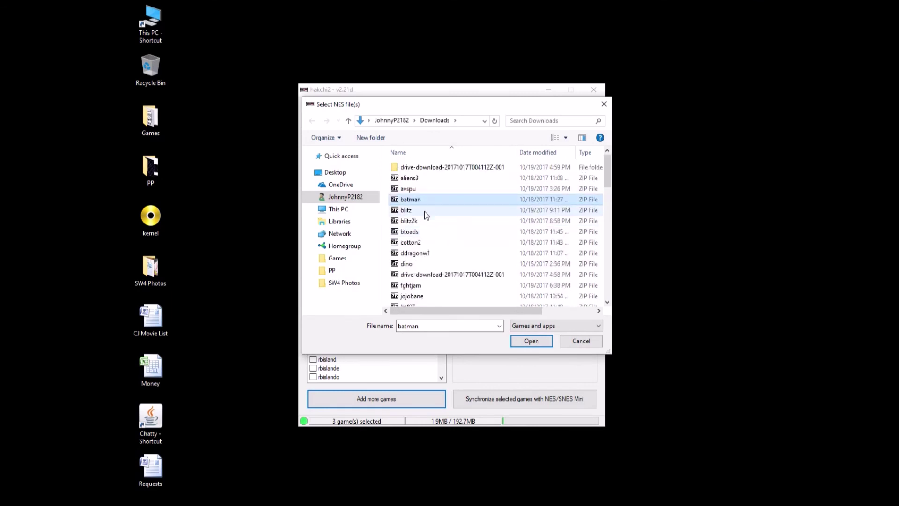
pyautogui.scroll(-5, 473, 260)
pyautogui.scroll(-4, 473, 260)
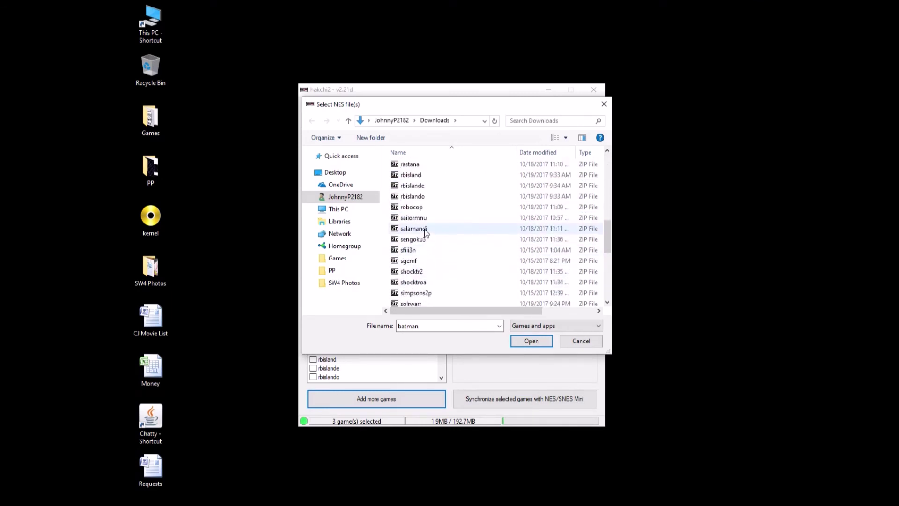
pyautogui.click(424, 207)
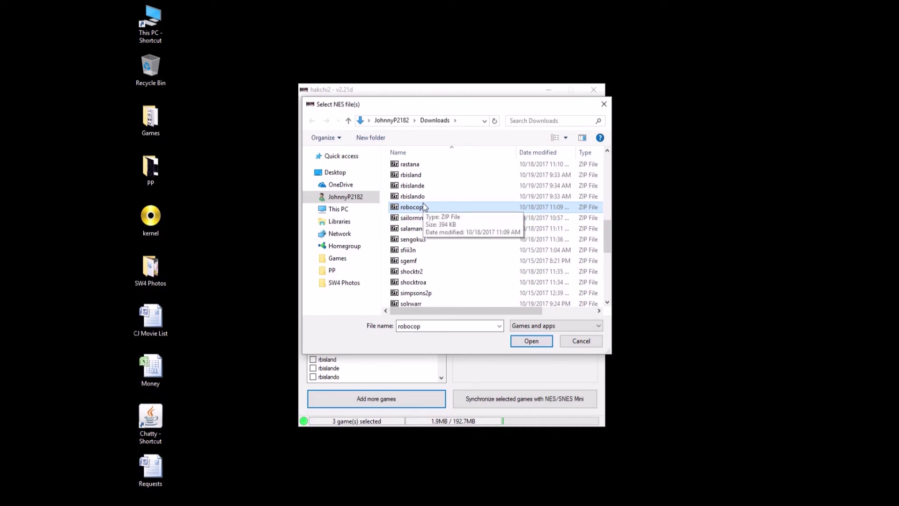
pyautogui.scroll(10, 428, 215)
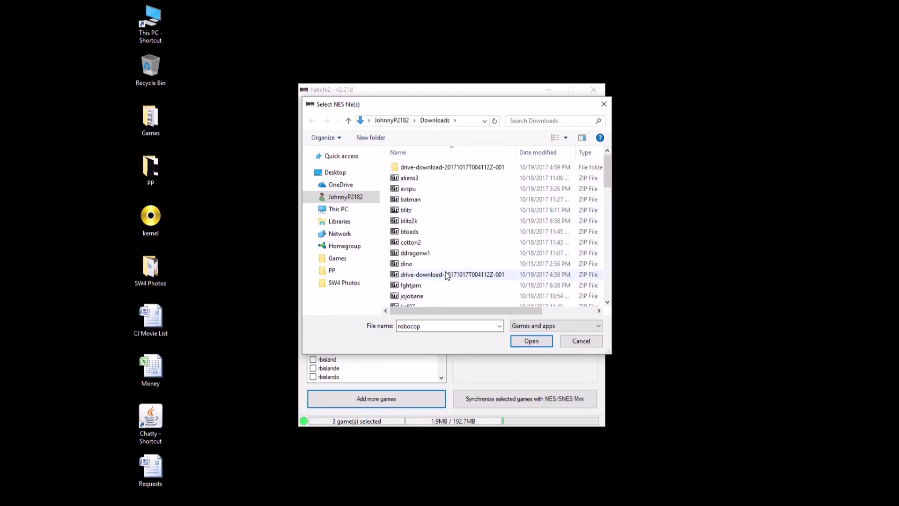
# Add the batman and robocop ZIP files together from Downloads, importing each one as an archive
pyautogui.click(423, 199)
pyautogui.scroll(-8, 447, 233)
pyautogui.scroll(-4, 448, 236)
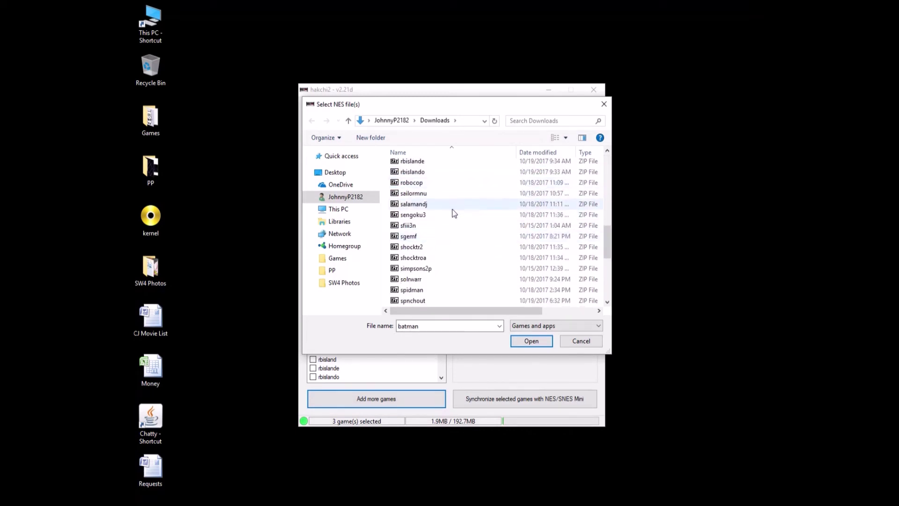
pyautogui.keyDown('ctrl'); pyautogui.click(428, 183); pyautogui.keyUp('ctrl')
pyautogui.click(532, 340)
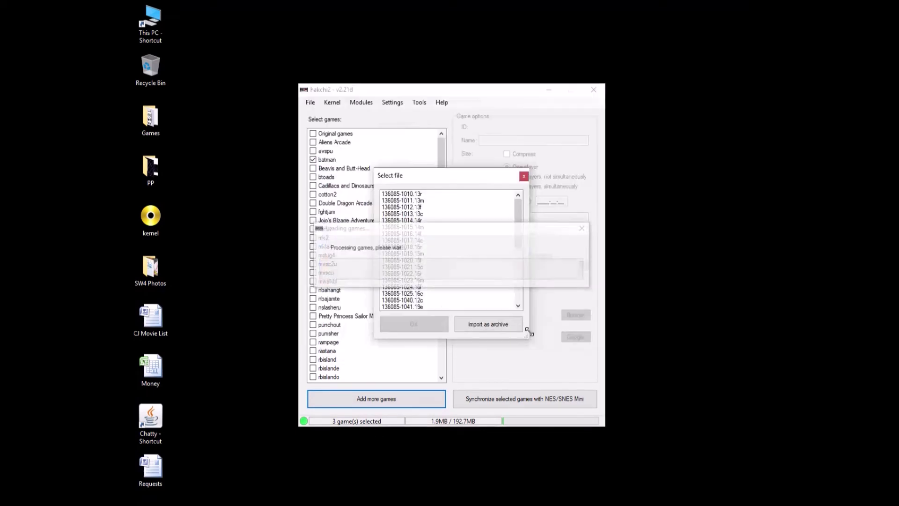
pyautogui.click(496, 324)
pyautogui.click(497, 324)
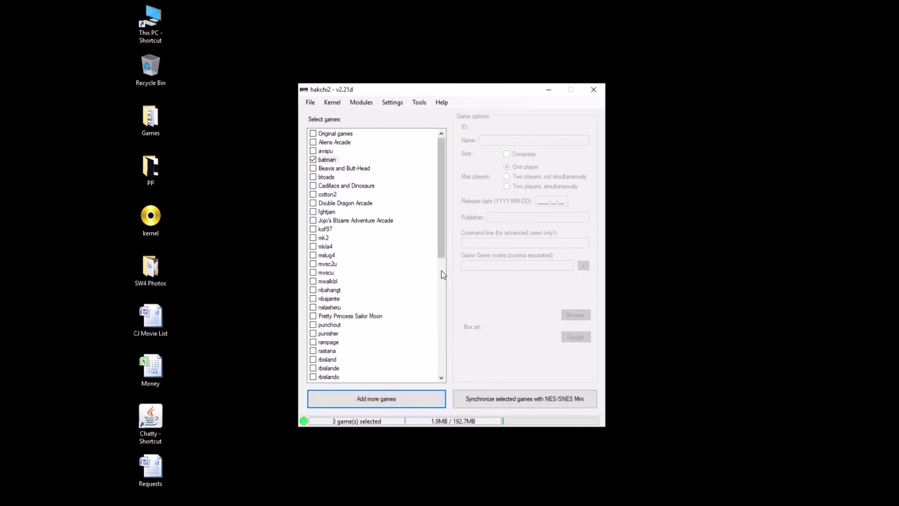
# Rename the batman game to "Batman Arcade"
pyautogui.click(327, 160)
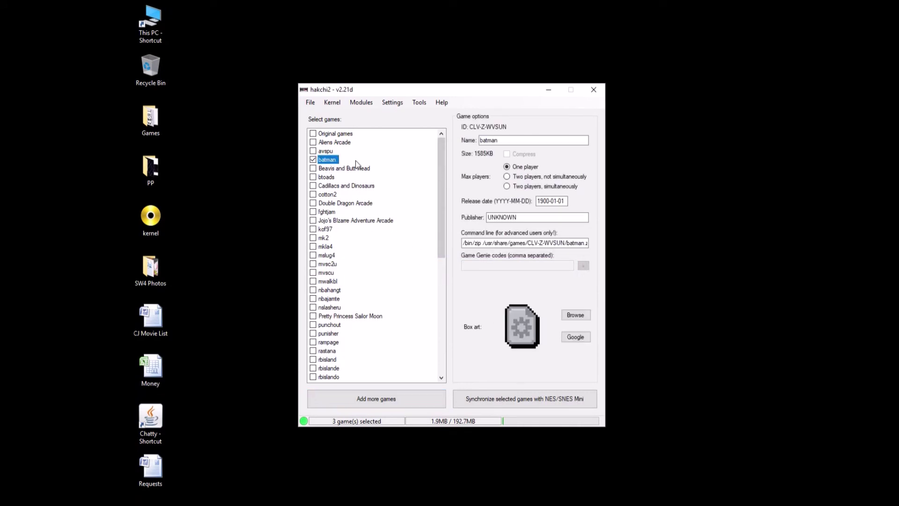
pyautogui.doubleClick(492, 140)
pyautogui.write('Bat')
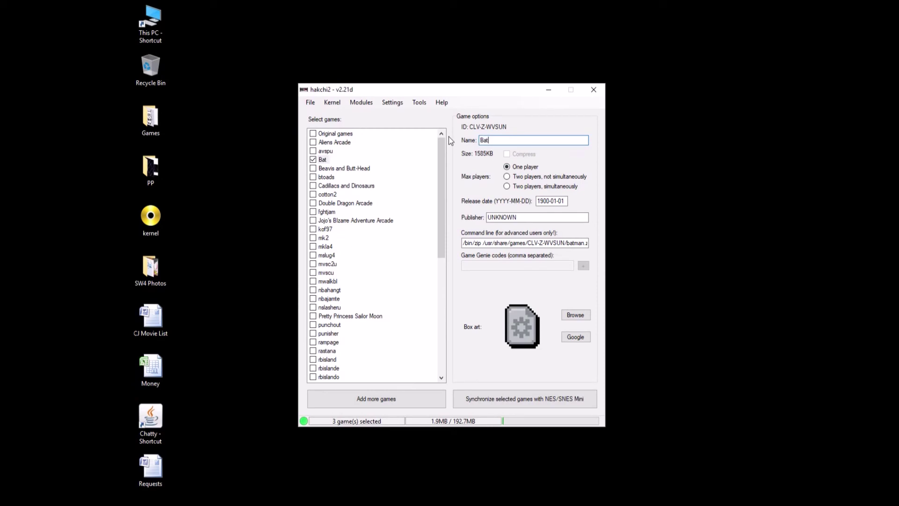
pyautogui.write('man Arcade')
# Search Google Images for Batman Arcade box art and apply the flyer showing Batman standing under the BATMAN title
pyautogui.click(580, 338)
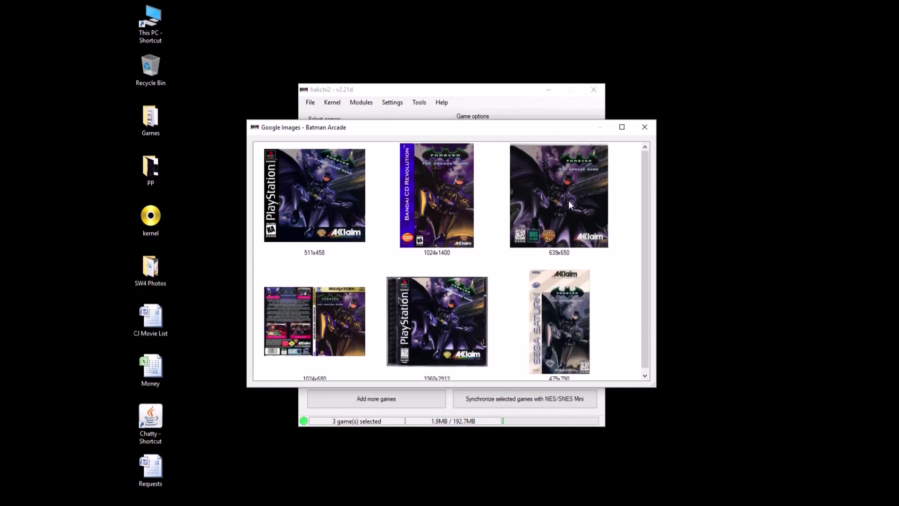
pyautogui.scroll(-2, 515, 295)
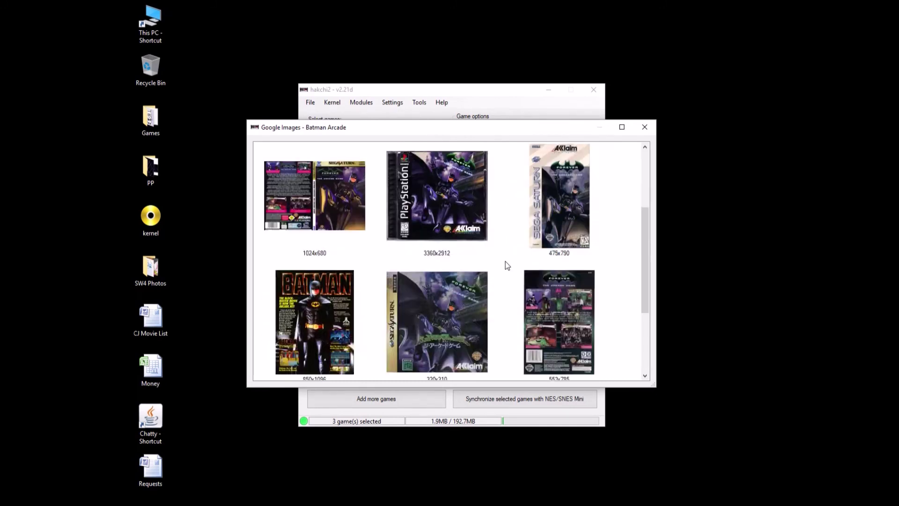
pyautogui.click(326, 298)
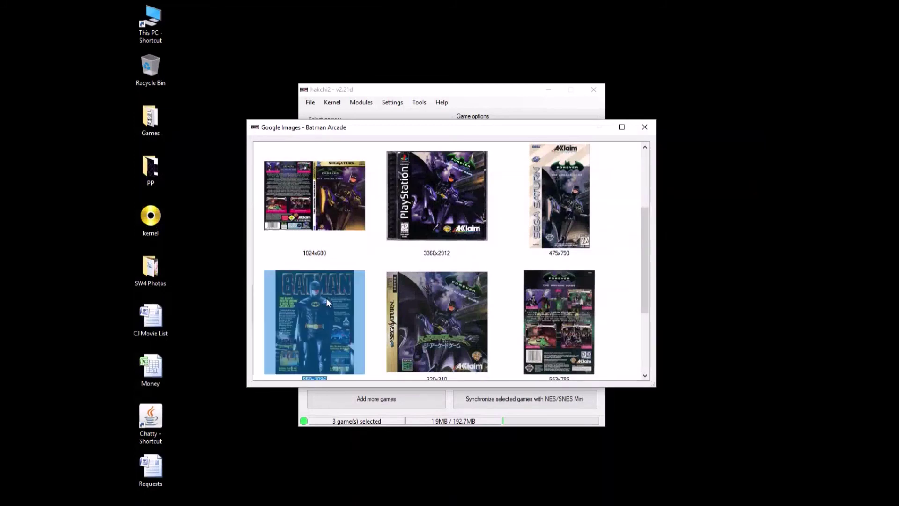
pyautogui.doubleClick(326, 298)
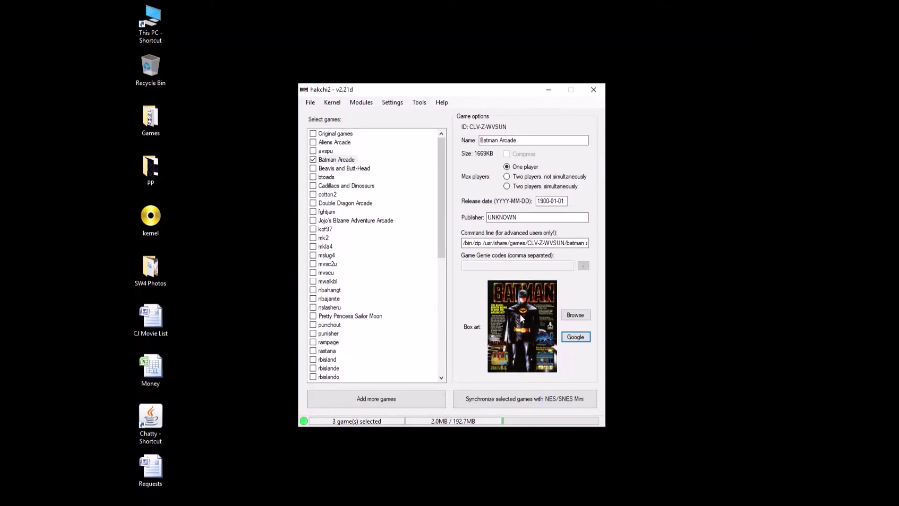
# Rename the robocop game to "Robocop Arcade" and apply the 736x972 image from Google as its box art
pyautogui.moveTo(442, 208); pyautogui.dragTo(402, 301)
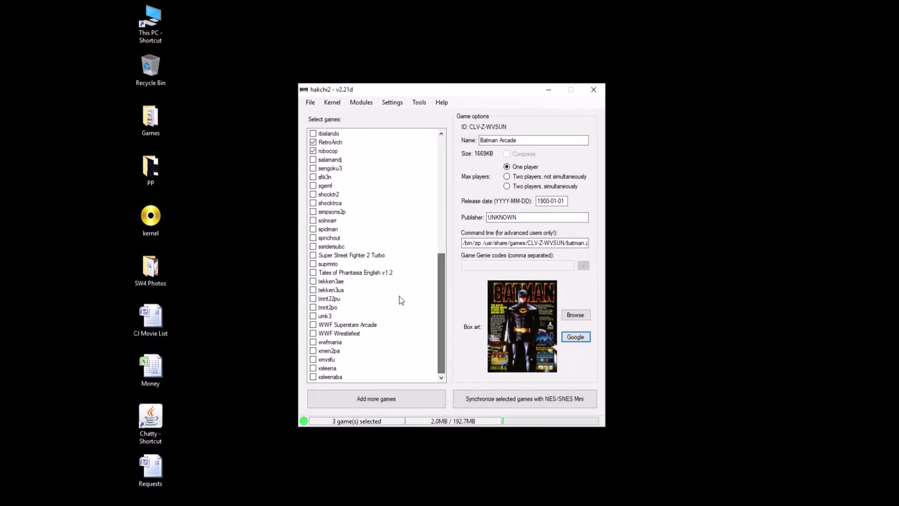
pyautogui.click(328, 151)
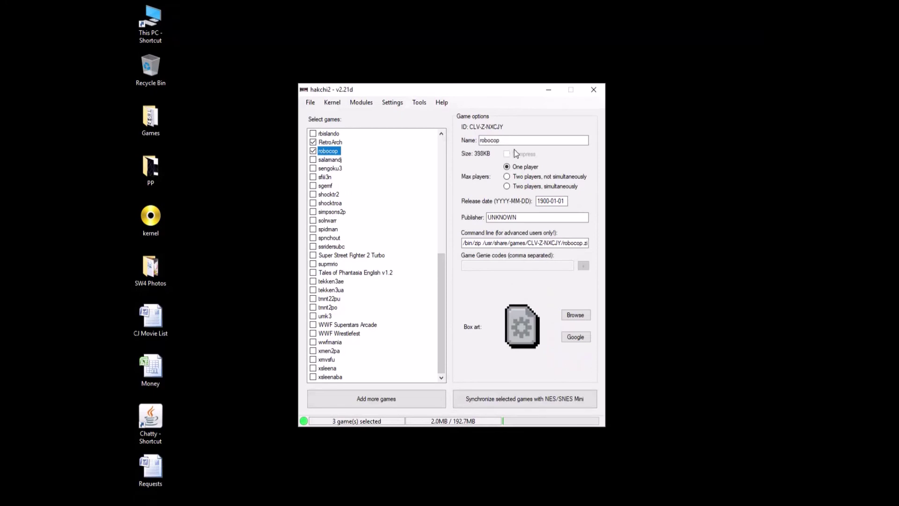
pyautogui.doubleClick(490, 141)
pyautogui.write('R')
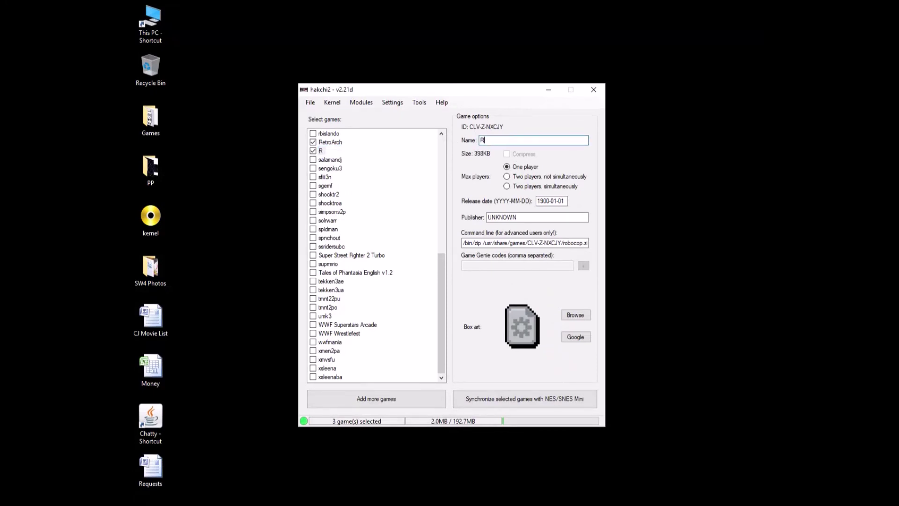
pyautogui.write('obocop Arcade')
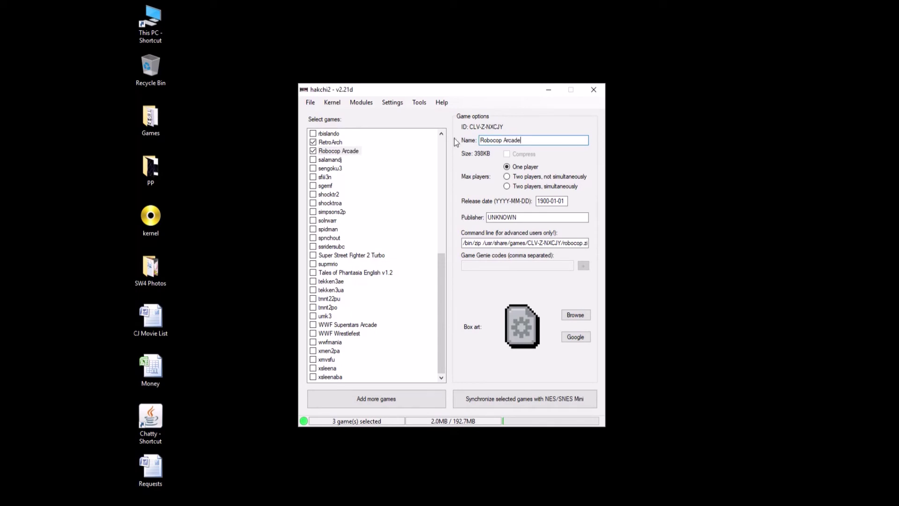
pyautogui.click(581, 338)
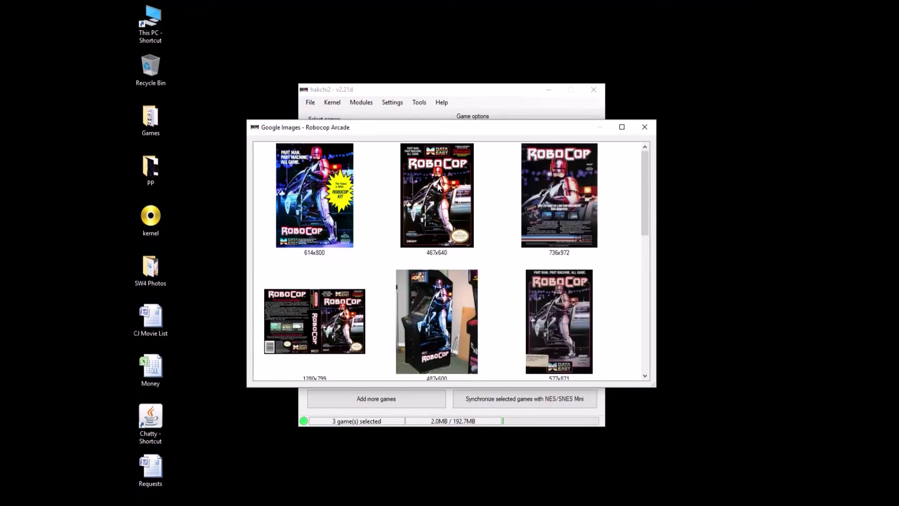
pyautogui.doubleClick(559, 195)
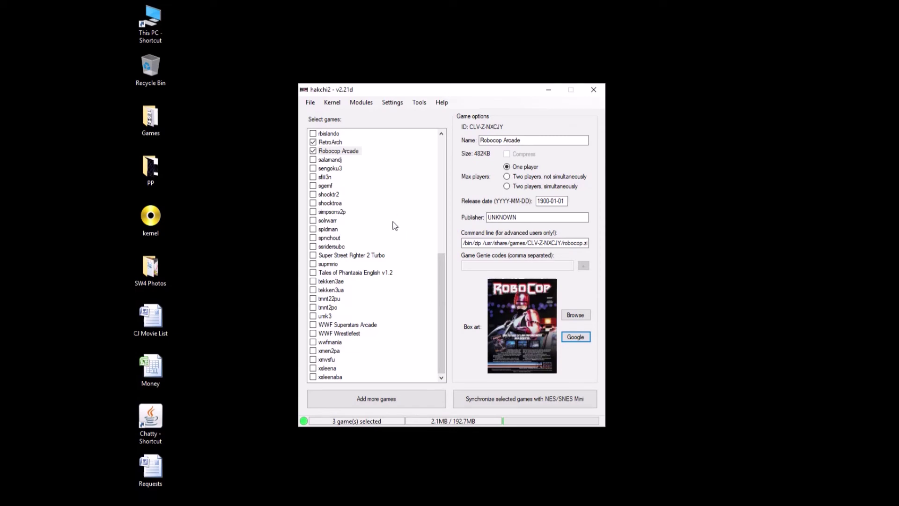
# Mark the _km_fbalpha2012_9_29_17 and _km_mame2010_9_22_17 extra modules for installation, and close the module selection without installing
pyautogui.click(364, 105)
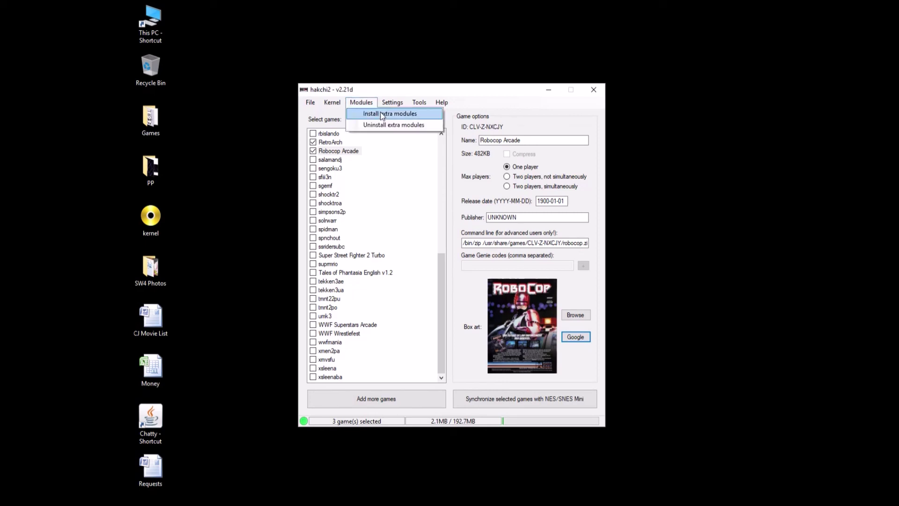
pyautogui.click(380, 112)
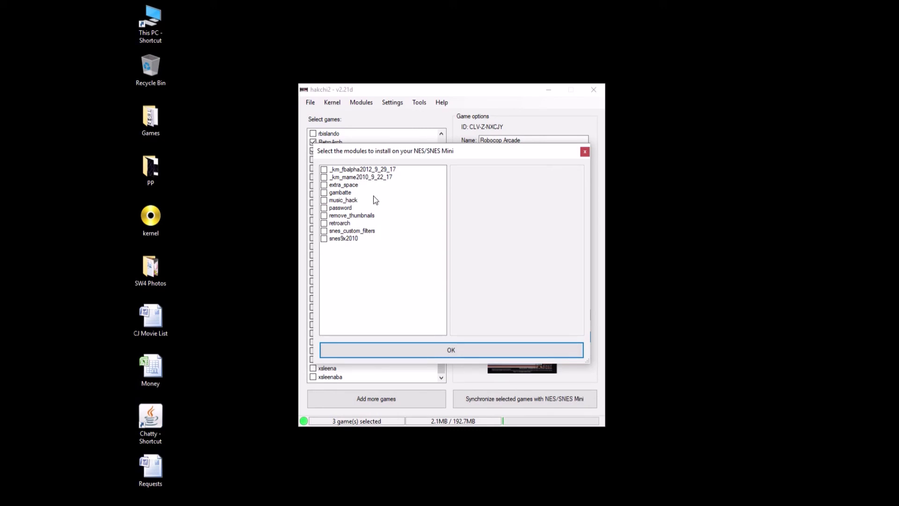
pyautogui.click(345, 171)
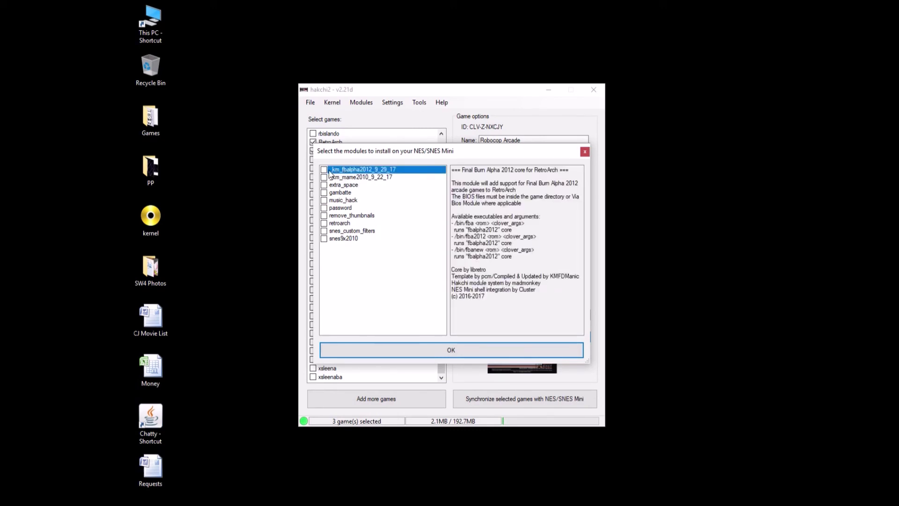
pyautogui.click(328, 171)
pyautogui.click(327, 179)
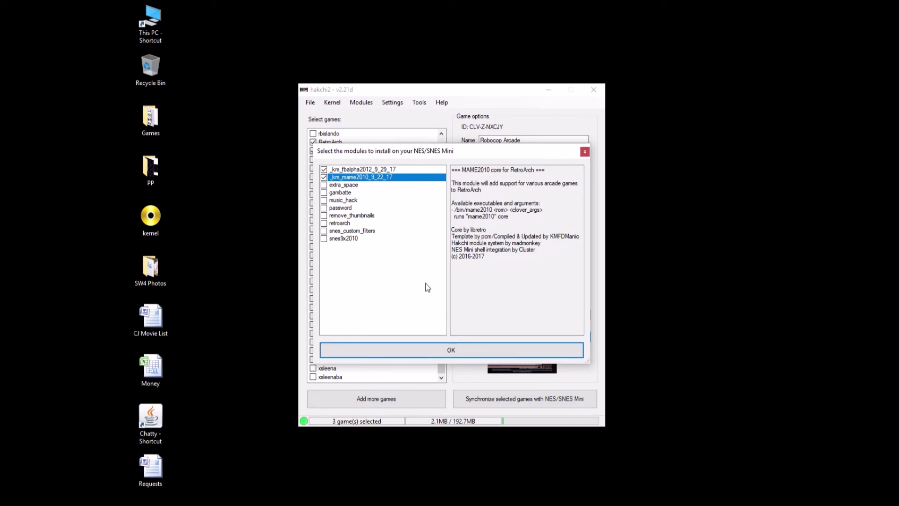
pyautogui.click(585, 153)
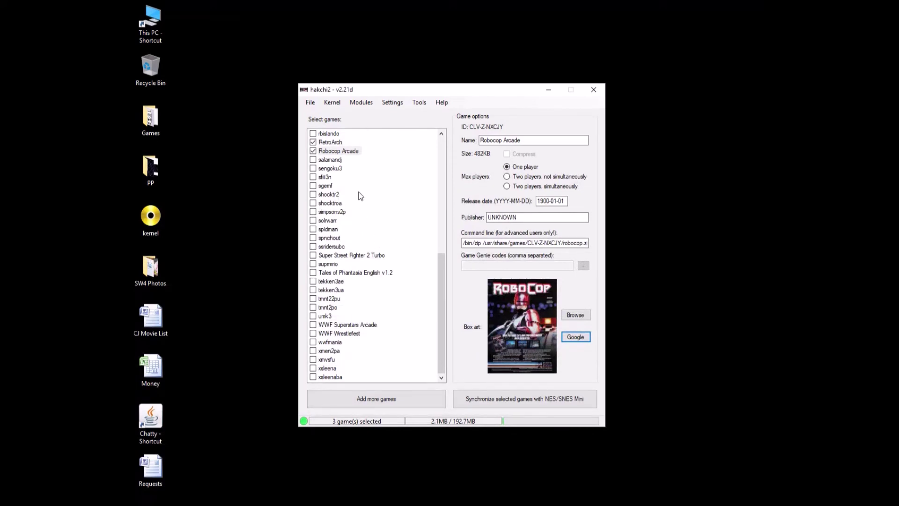
# Set the executable in Robocop Arcade's command line to /bin/fba2012, keeping the rest of the path
pyautogui.click(350, 151)
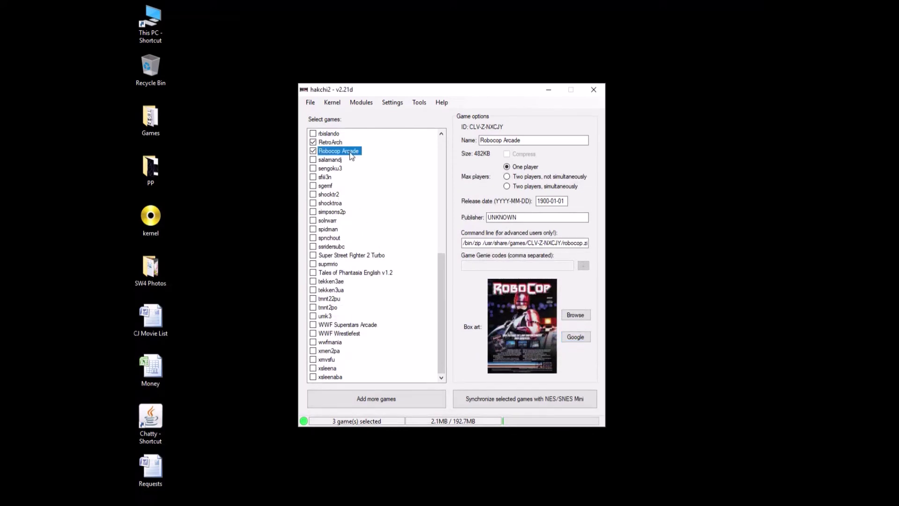
pyautogui.click(488, 241)
pyautogui.click(482, 242)
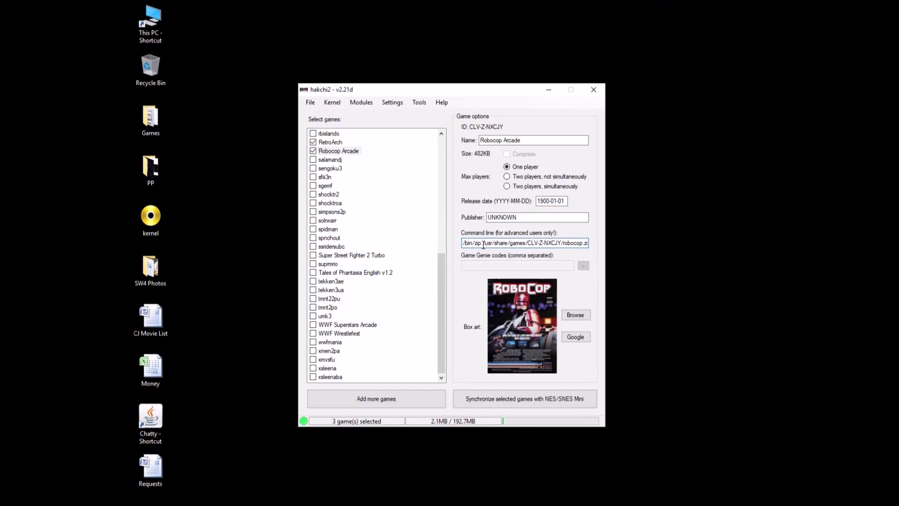
pyautogui.press('BackSpace')
pyautogui.press('BackSpace')
pyautogui.press('BackSpace')
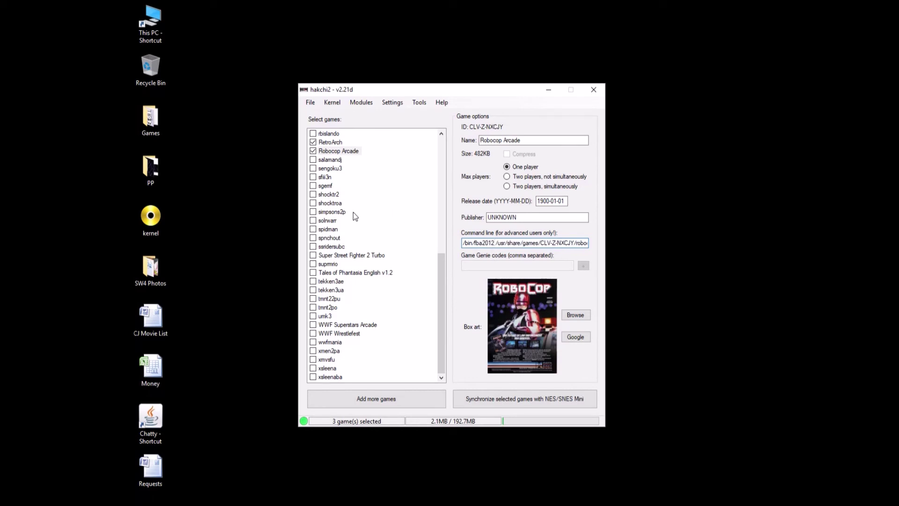
# Set the executable in Batman Arcade's command line to /bin/mame2010, keeping the rest of the path
pyautogui.click(354, 285)
pyautogui.scroll(6, 353, 285)
pyautogui.scroll(4, 353, 286)
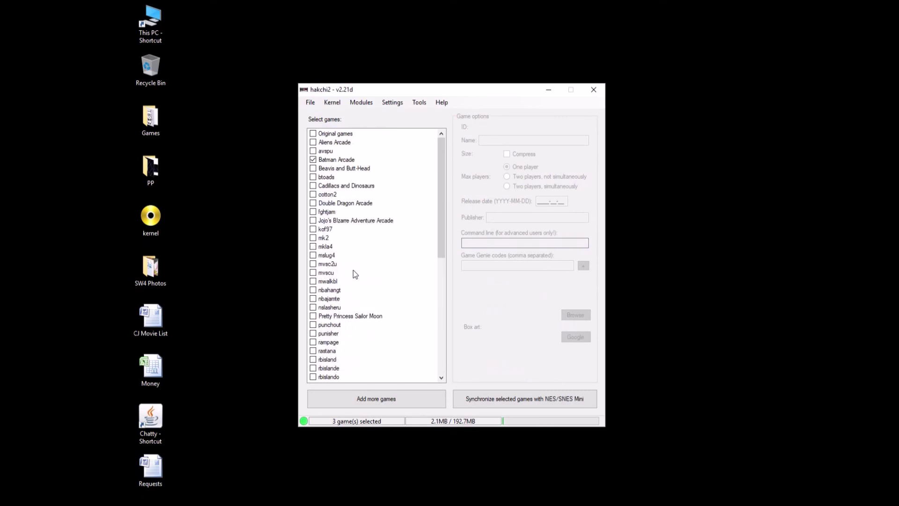
pyautogui.click(330, 161)
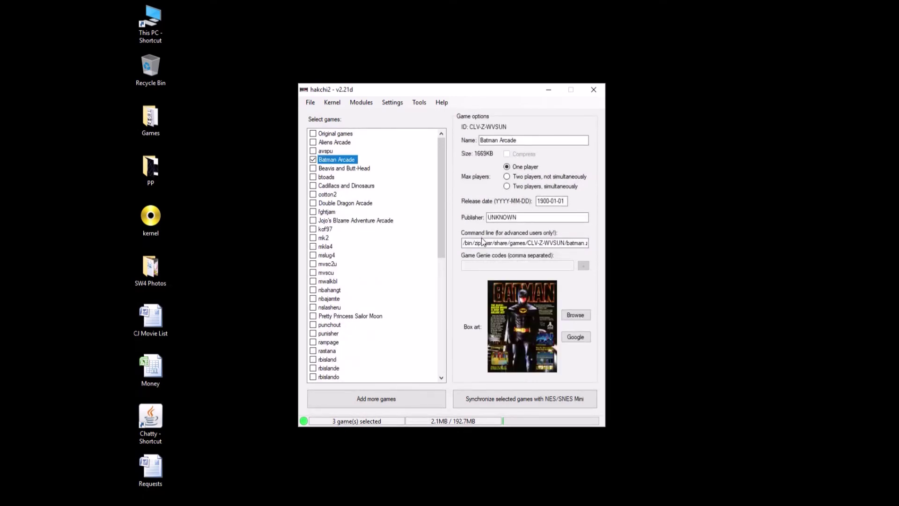
pyautogui.press('BackSpace')
pyautogui.press('BackSpace')
pyautogui.press('BackSpace')
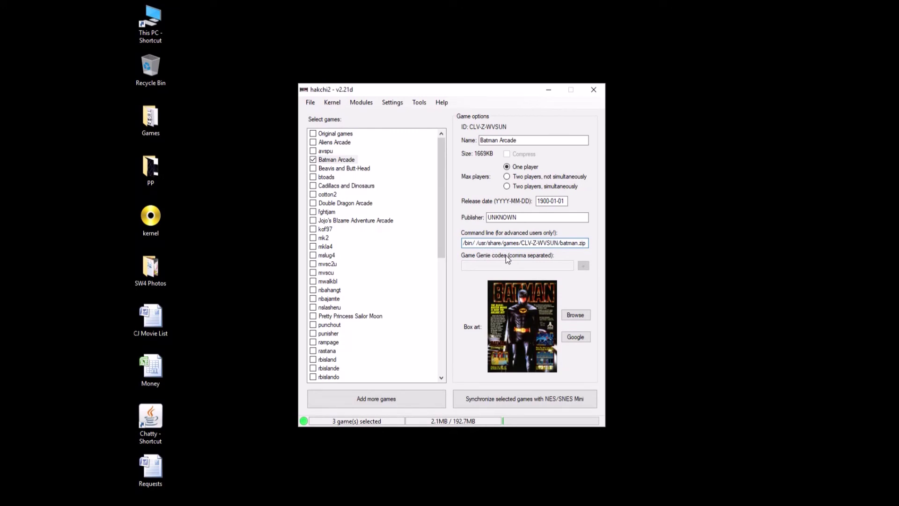
pyautogui.write('mame20')
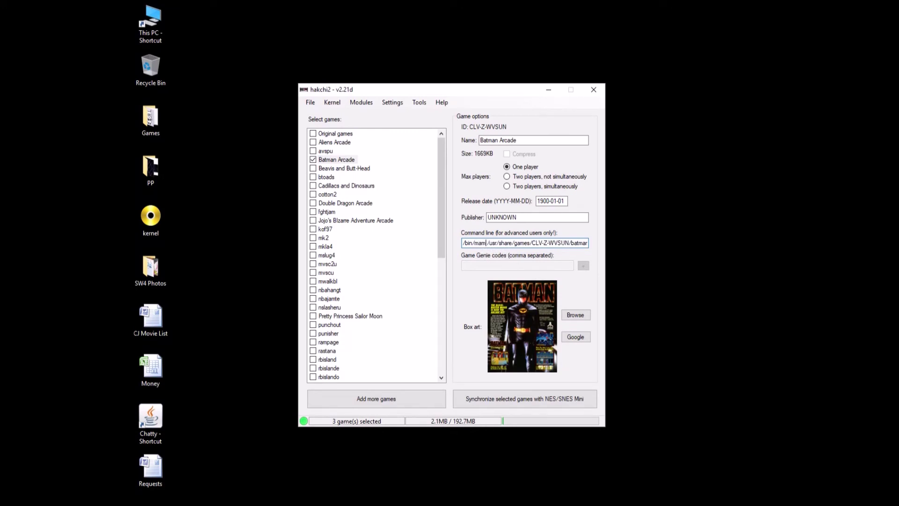
pyautogui.write('10')
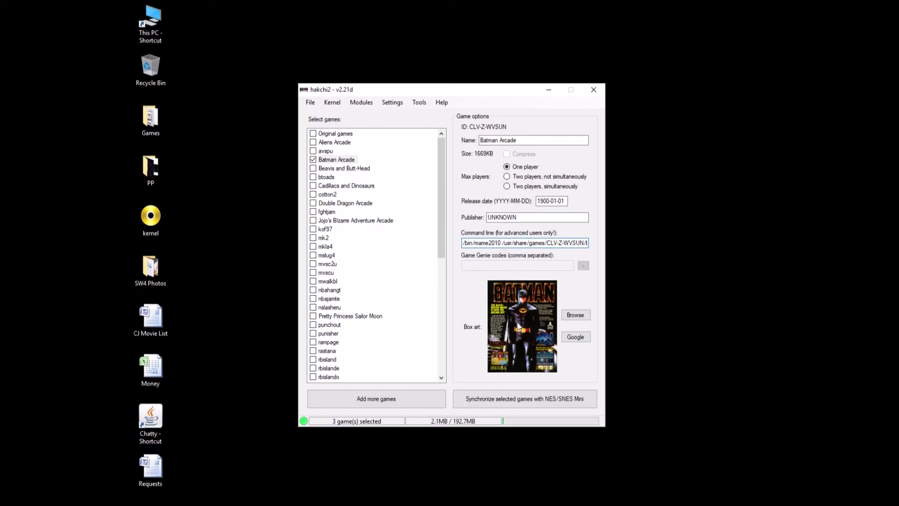
# Review the Robocop Arcade entry, synchronize the selected games with the NES/SNES Mini, and close the completion message
pyautogui.moveTo(440, 257); pyautogui.dragTo(438, 368)
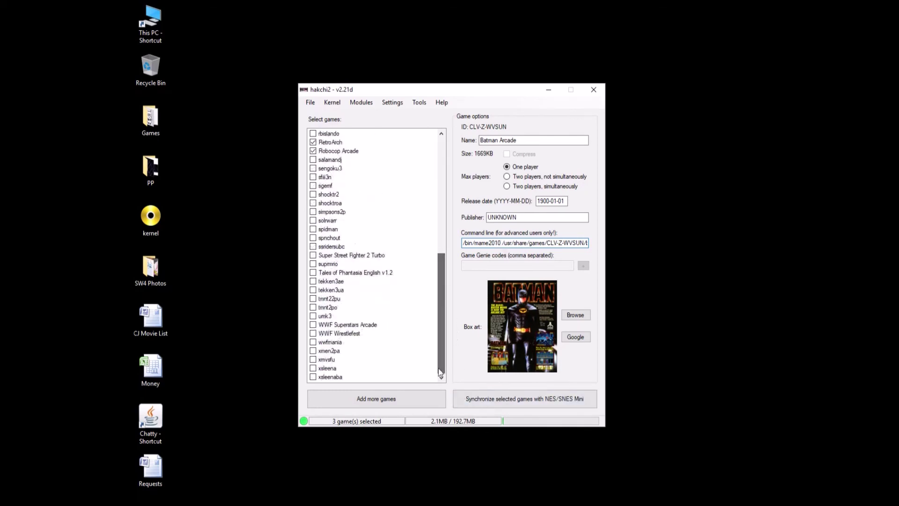
pyautogui.click(350, 155)
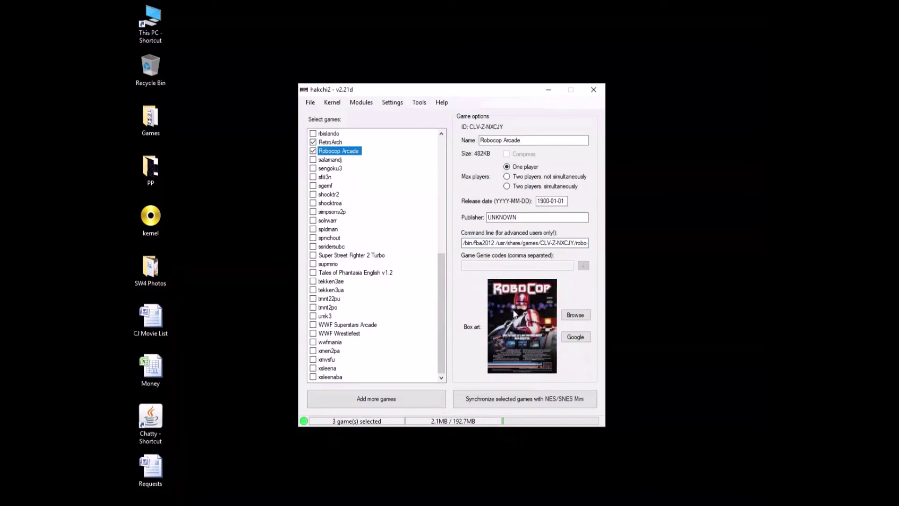
pyautogui.click(523, 399)
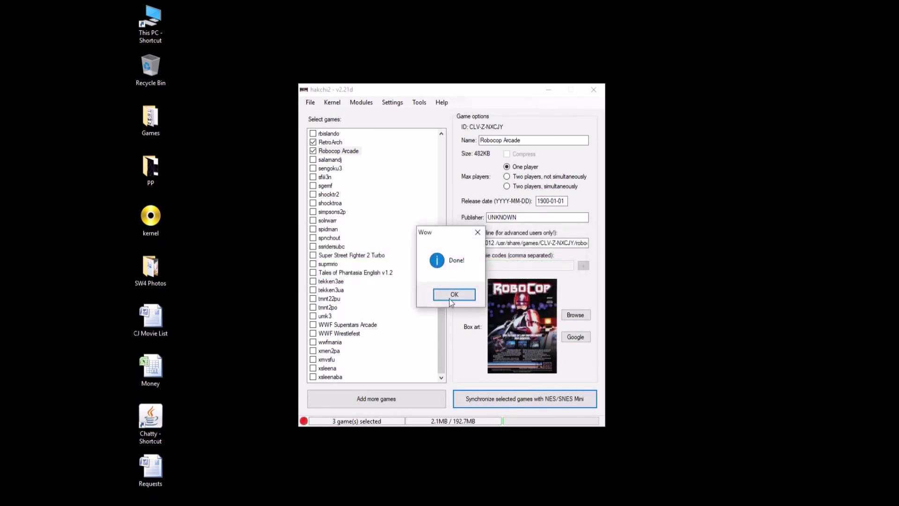
pyautogui.click(452, 300)
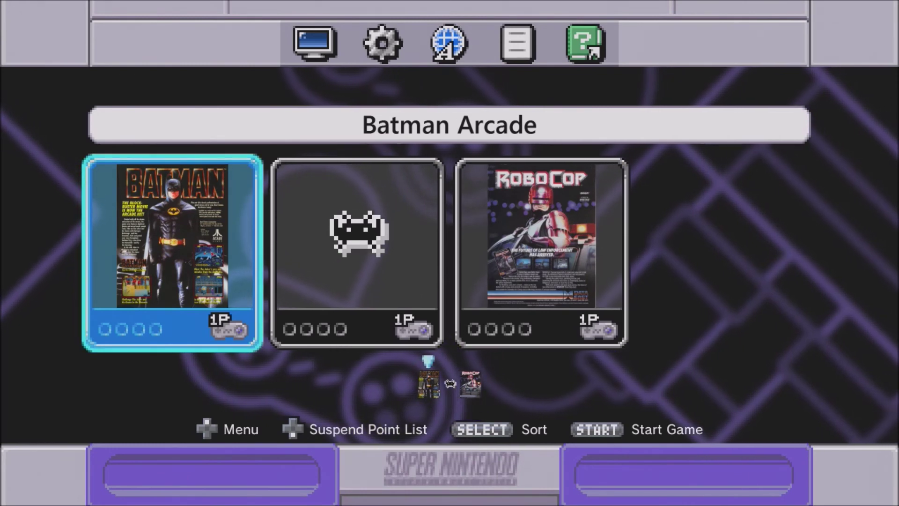
# Switch to the SNES Mini home menu, browse through the synchronized games, and launch Robocop Arcade
pyautogui.press('Right')
pyautogui.press('Right')
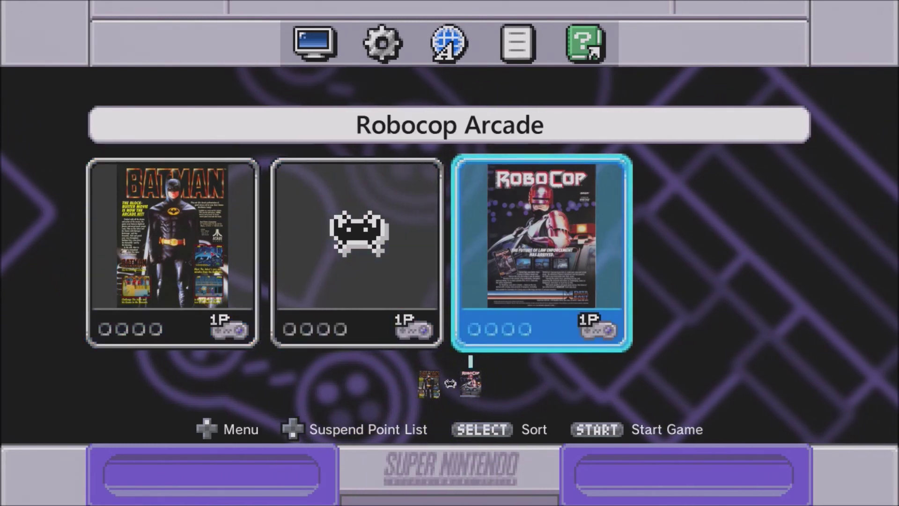
pyautogui.press('Left')
pyautogui.press('Left')
pyautogui.press('Right')
pyautogui.press('Right')
pyautogui.press('Left')
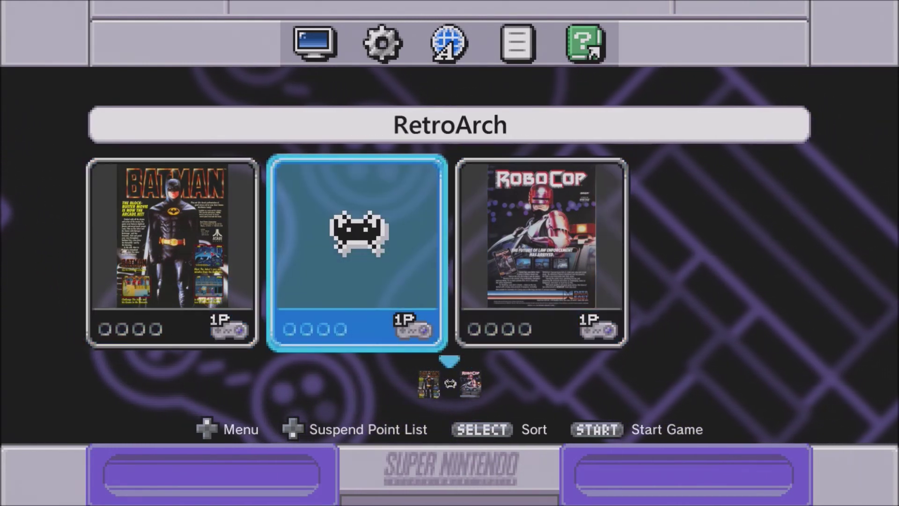
pyautogui.press('Left')
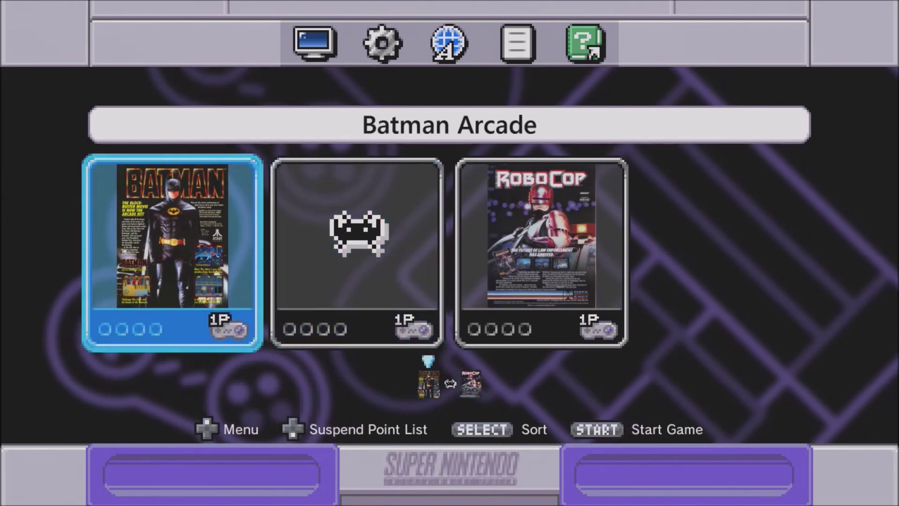
pyautogui.press('Right')
pyautogui.press('Right')
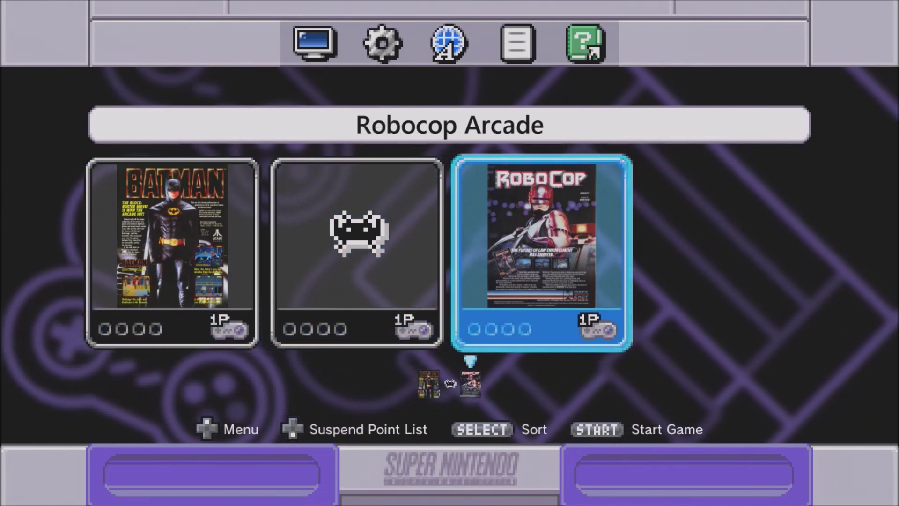
pyautogui.press('Return')
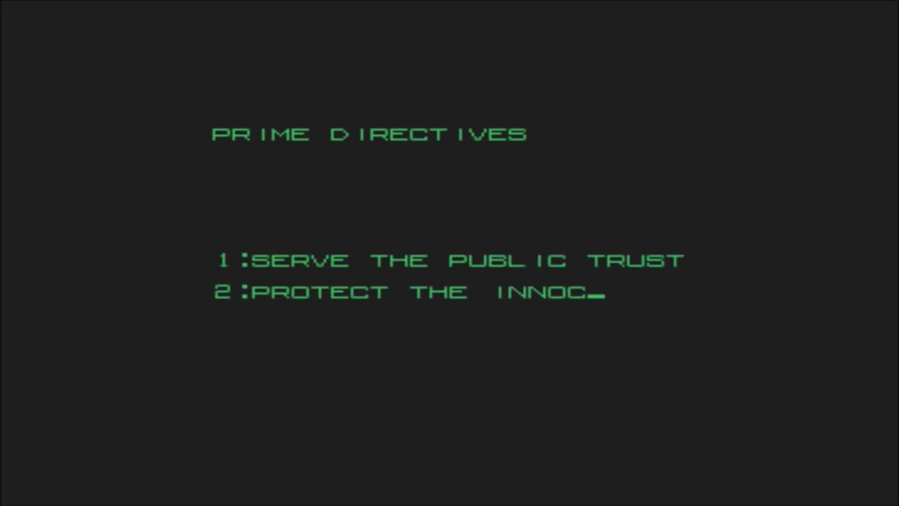
# Add credits in Robocop Arcade and start a one-player game
pyautogui.press('5')
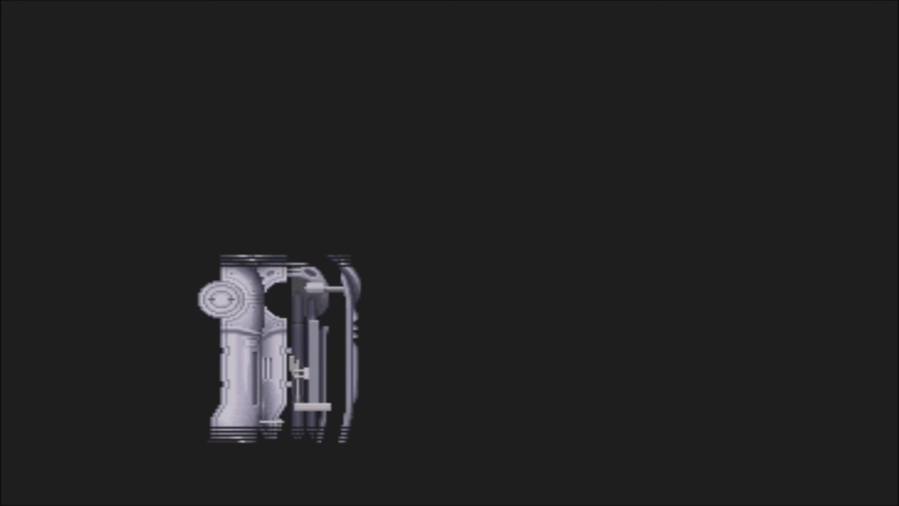
pyautogui.press('5')
pyautogui.press('5')
pyautogui.press('5')
pyautogui.press('5')
pyautogui.press('5')
pyautogui.press('5')
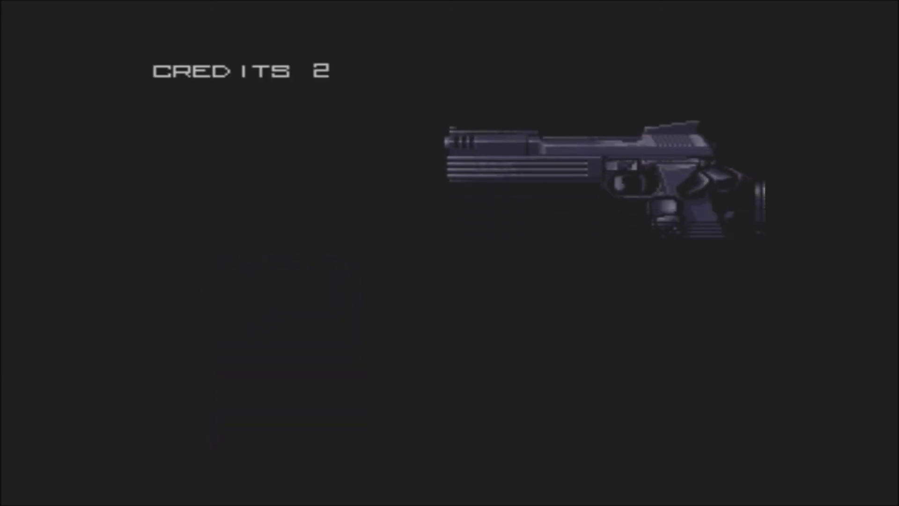
pyautogui.press('5')
pyautogui.press('5')
pyautogui.press('1')
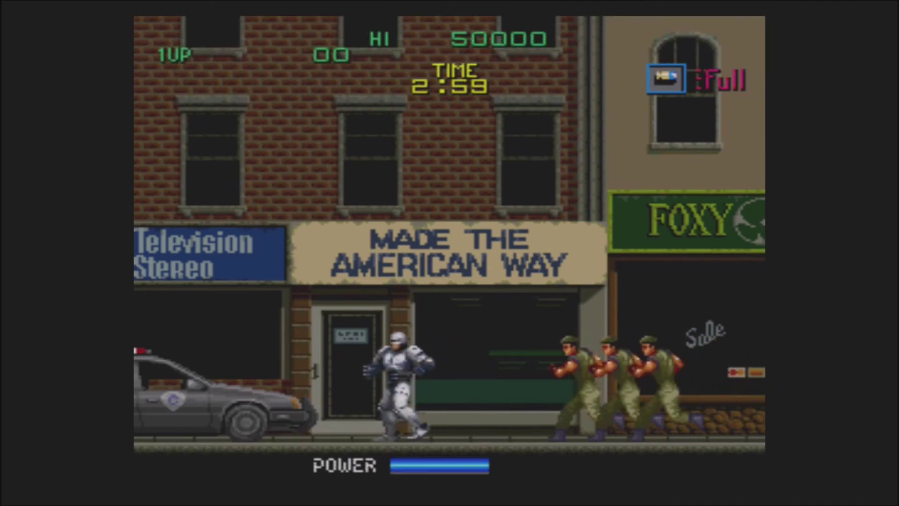
pyautogui.press('ctrl')
pyautogui.press('Right')
pyautogui.press('alt')
pyautogui.press('Left')
pyautogui.press('alt')
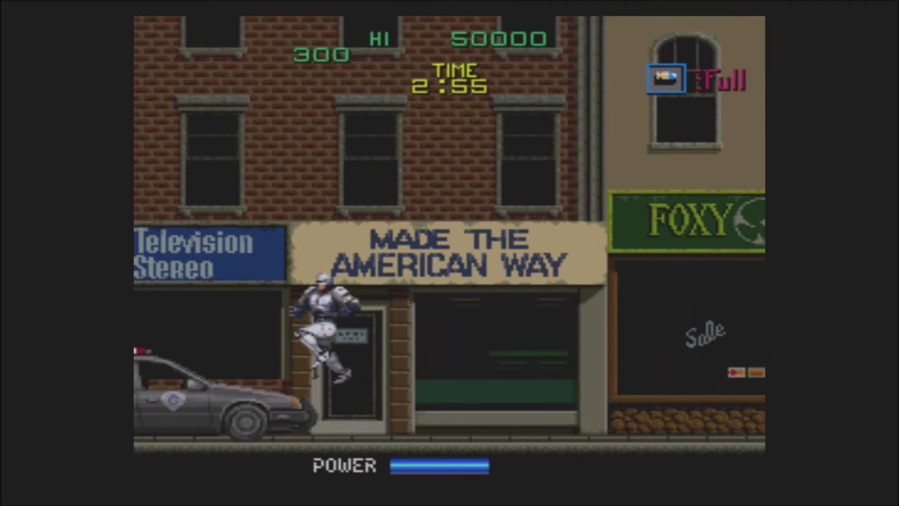
pyautogui.press('alt')
pyautogui.press('Right')
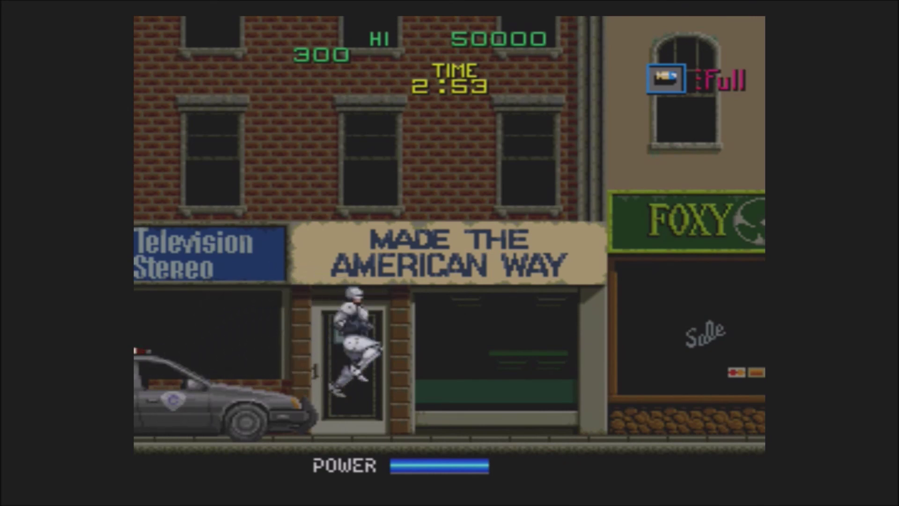
pyautogui.press('alt')
pyautogui.press('Left')
pyautogui.press('Down')
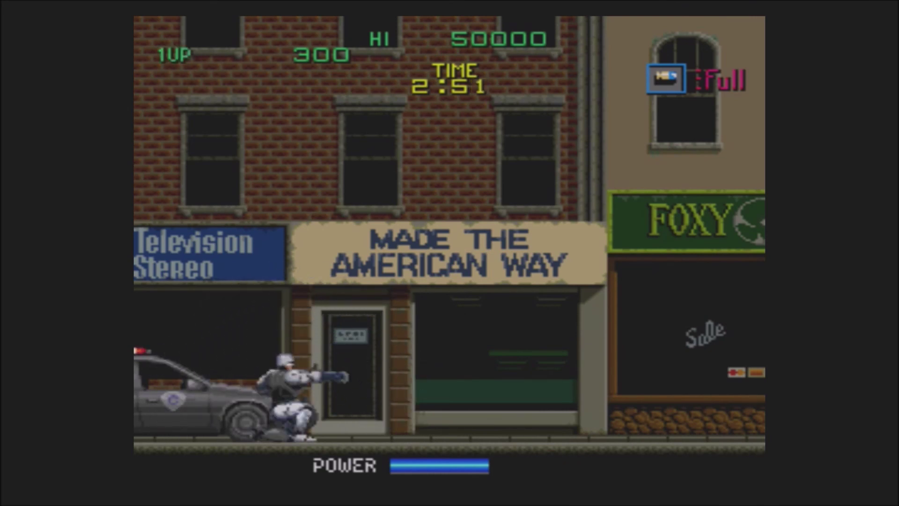
pyautogui.press('alt')
pyautogui.press('Right')
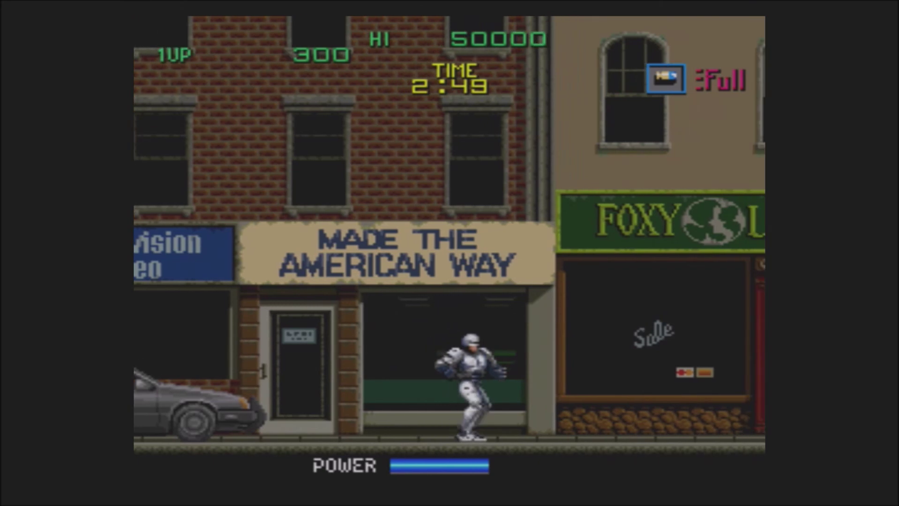
pyautogui.press('Right')
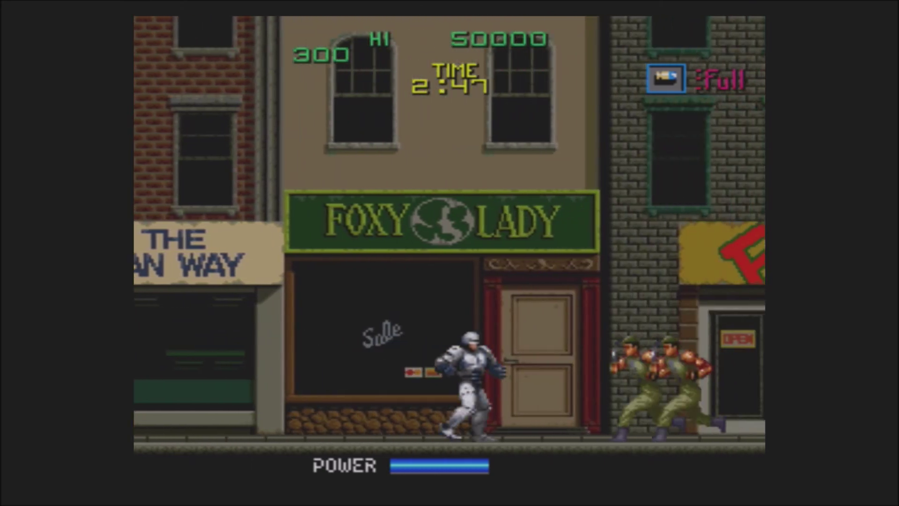
pyautogui.press('Right')
pyautogui.press('ctrl')
pyautogui.press('ctrl')
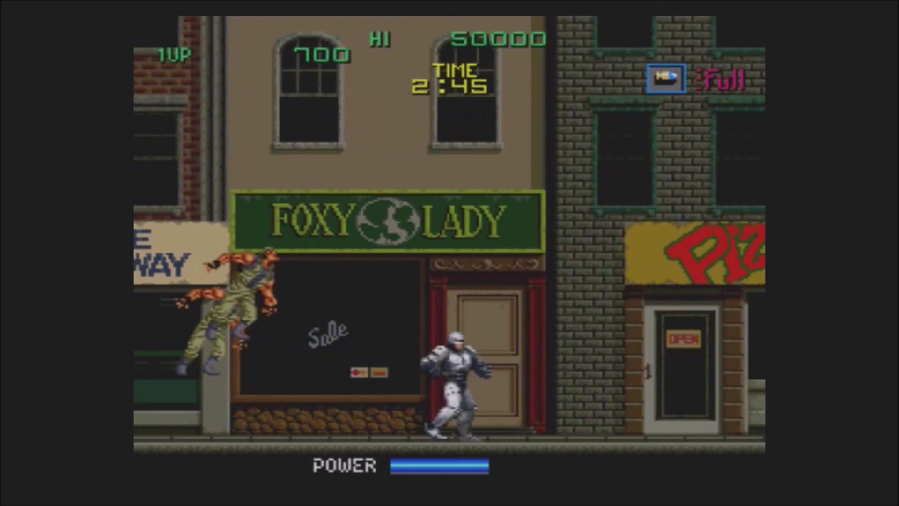
pyautogui.press('Right')
pyautogui.press('ctrl')
pyautogui.press('ctrl')
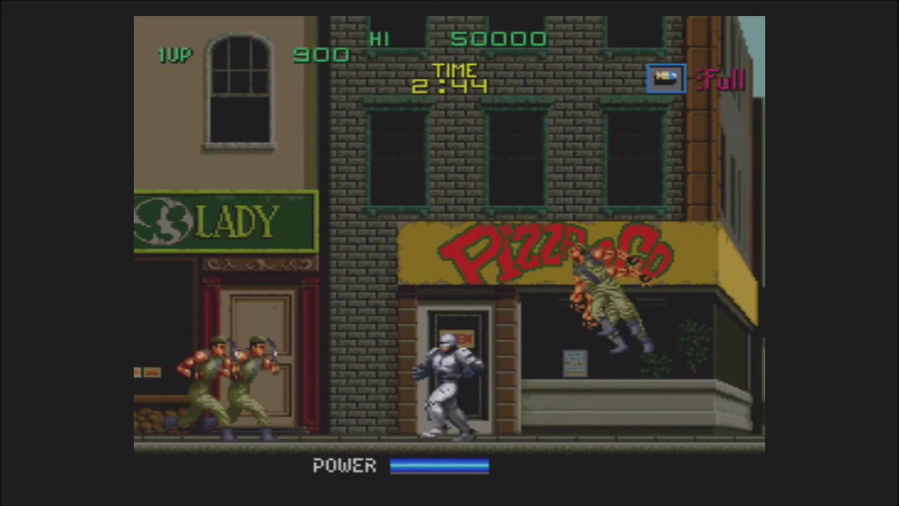